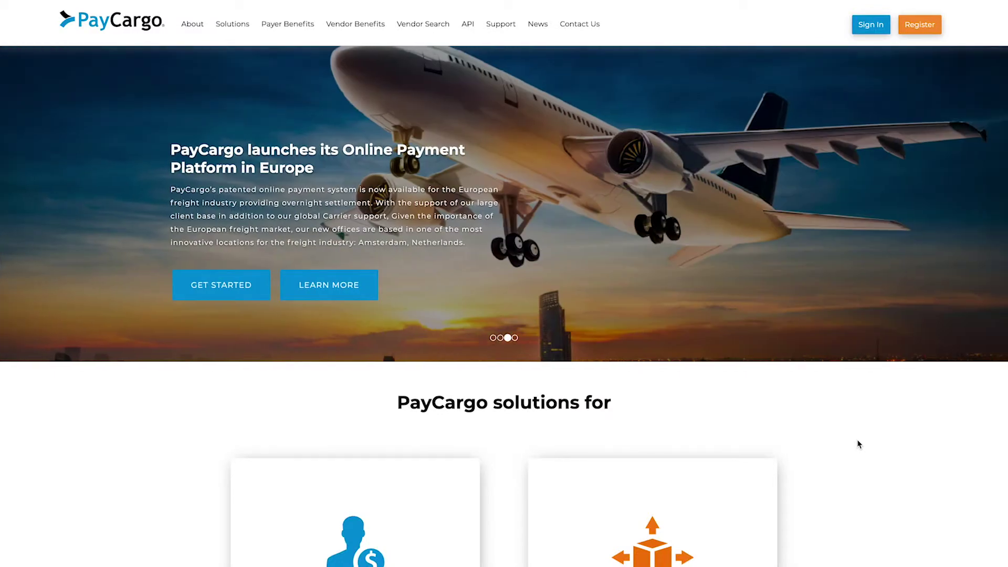
# Bring up the PayCargo sign-in dialog from the home page's top navigation
pyautogui.click(871, 26)
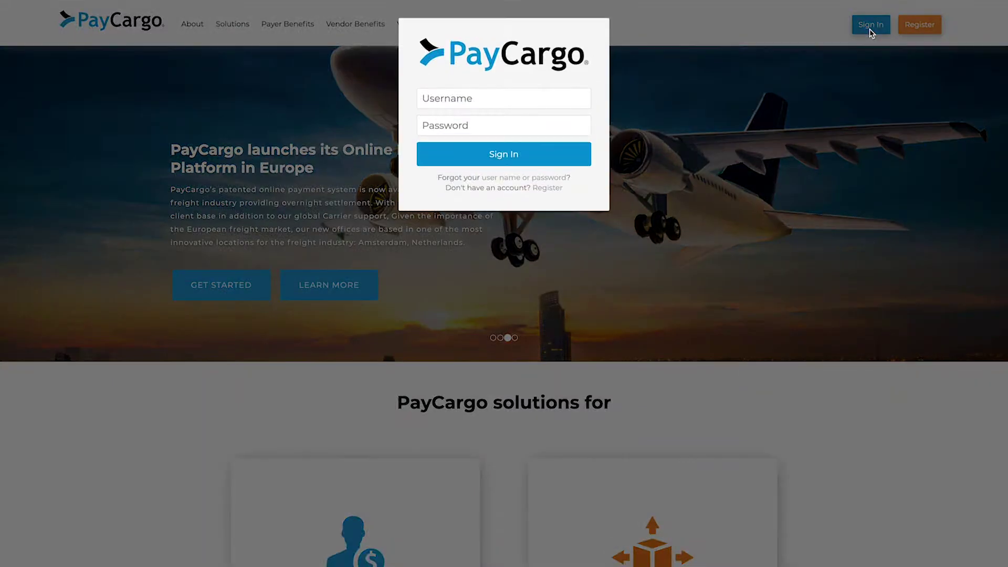
# Log in with the payer account's username and password to reach the Dashboard
pyautogui.click(562, 93)
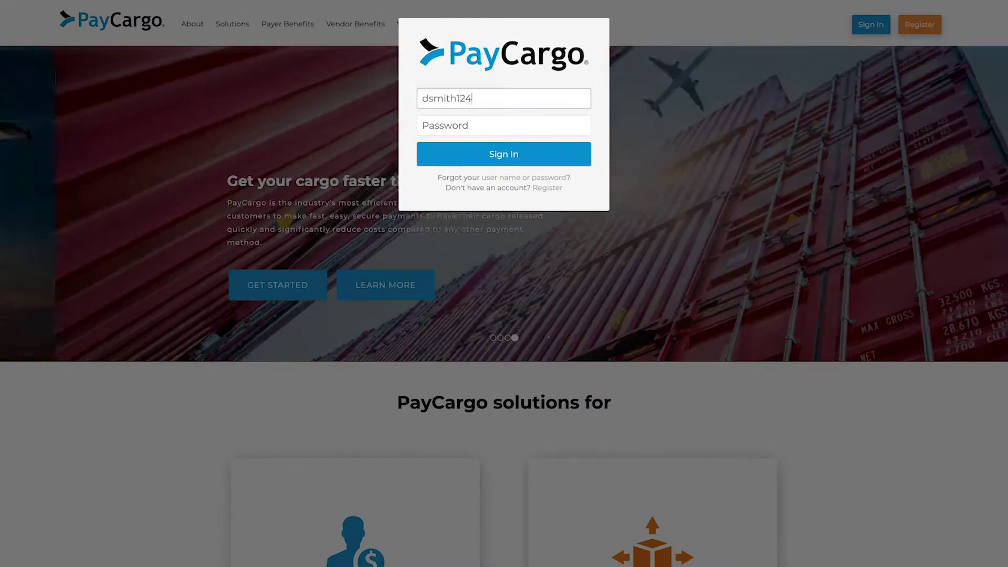
pyautogui.click(504, 125)
pyautogui.write('••••••••••')
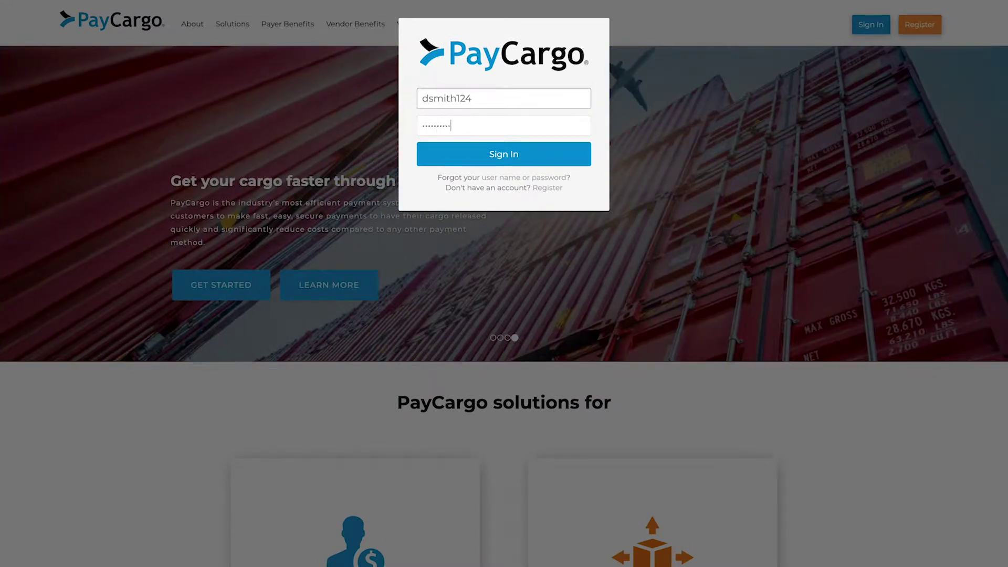
pyautogui.press('Return')
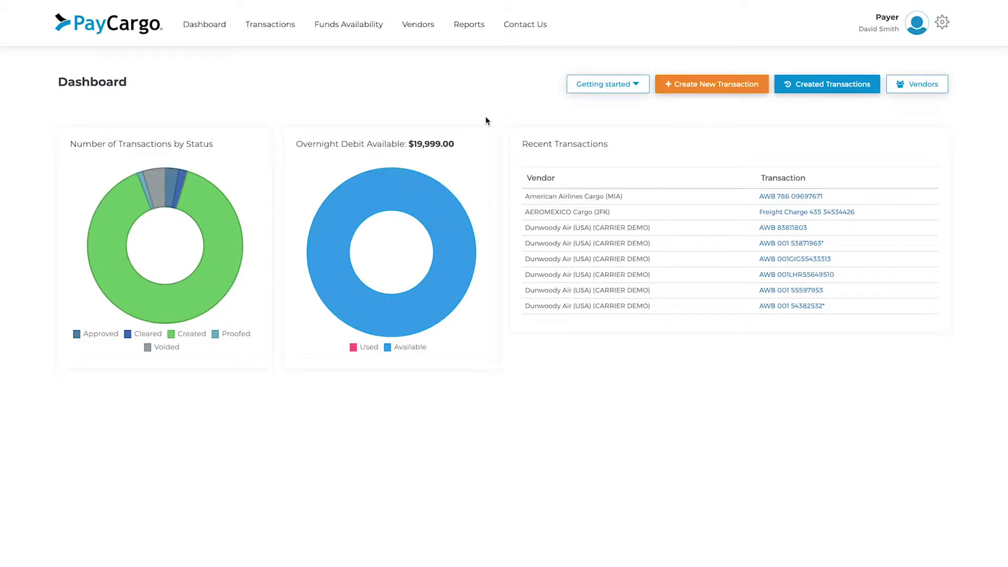
# Create a new transaction with vendor American Airlines Cargo (MIA), searched by 'am'
pyautogui.click(274, 27)
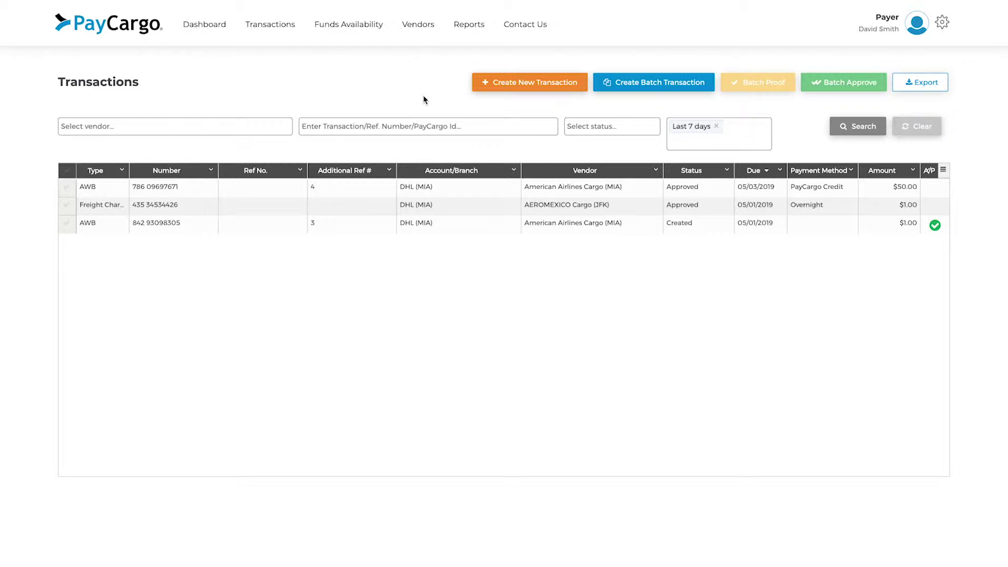
pyautogui.click(517, 87)
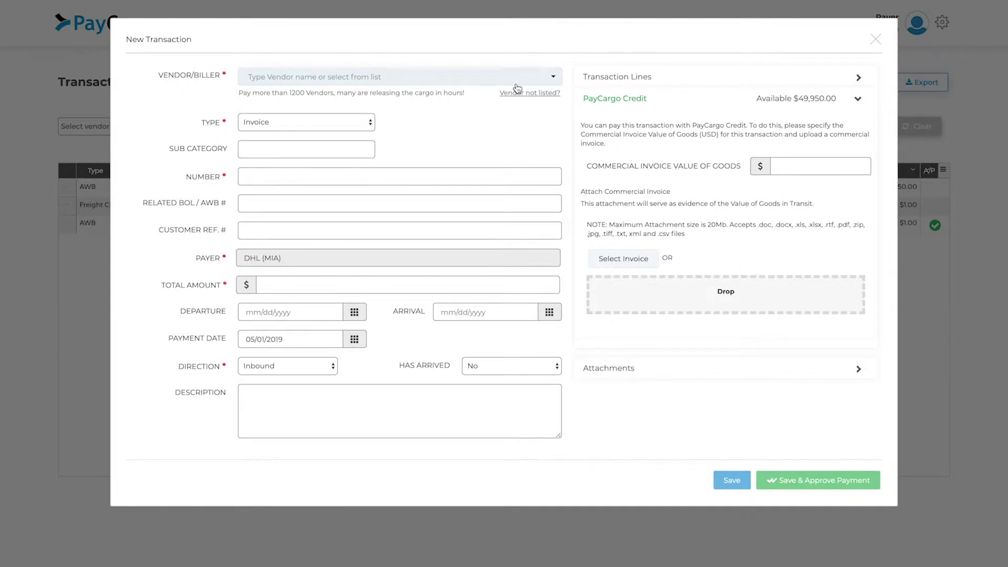
pyautogui.click(468, 78)
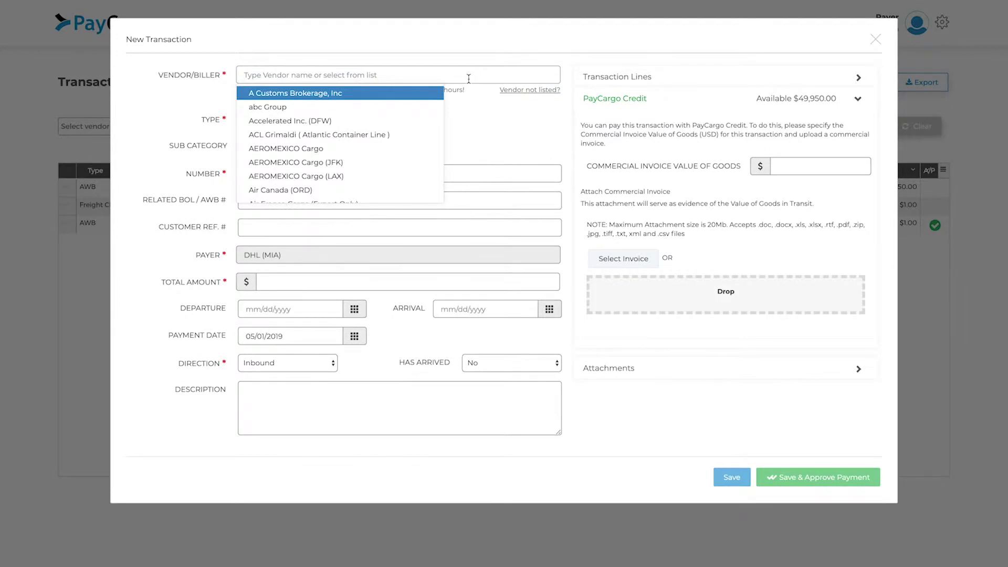
pyautogui.write('am')
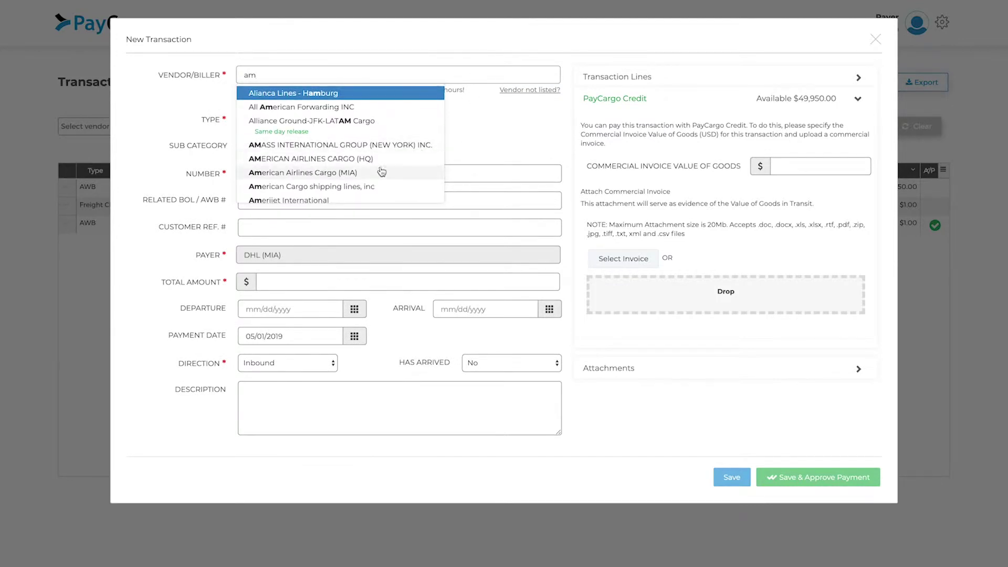
pyautogui.click(380, 172)
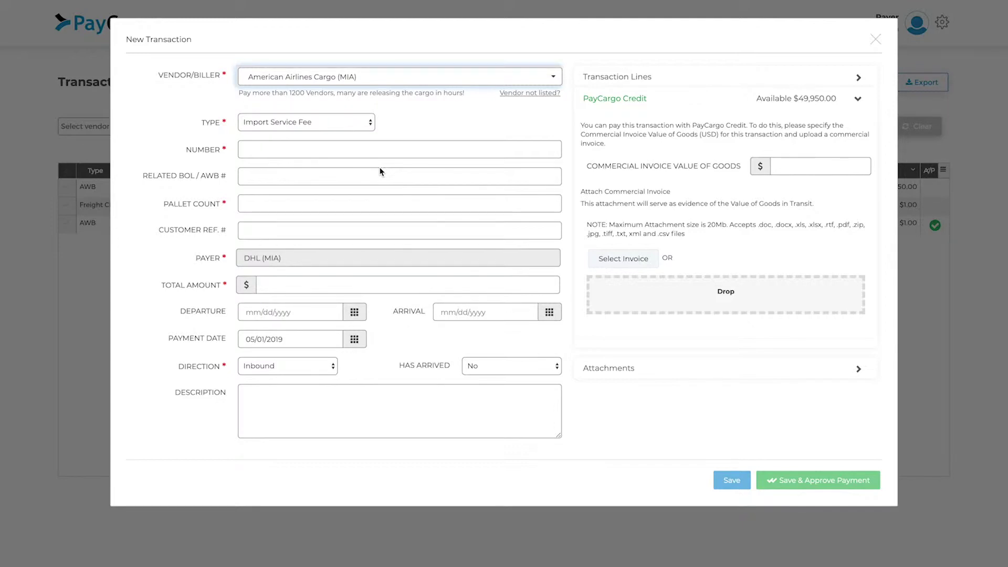
pyautogui.click(373, 150)
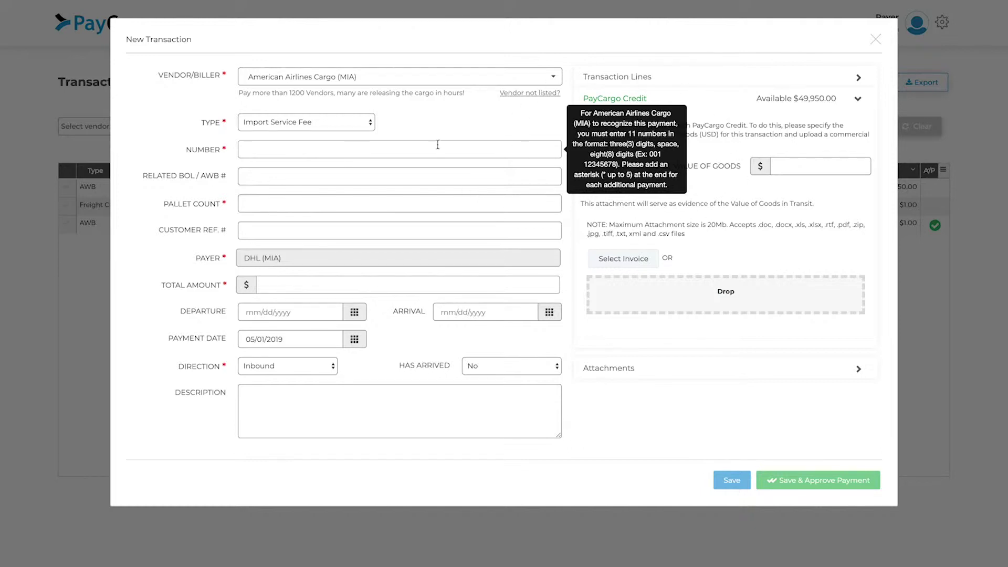
pyautogui.write('786 08970897')
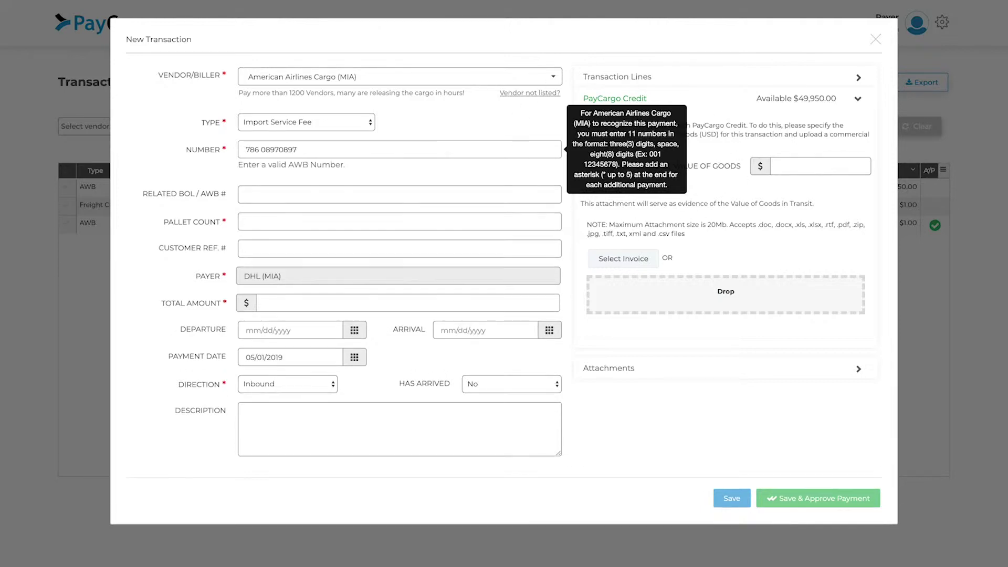
pyautogui.click(246, 194)
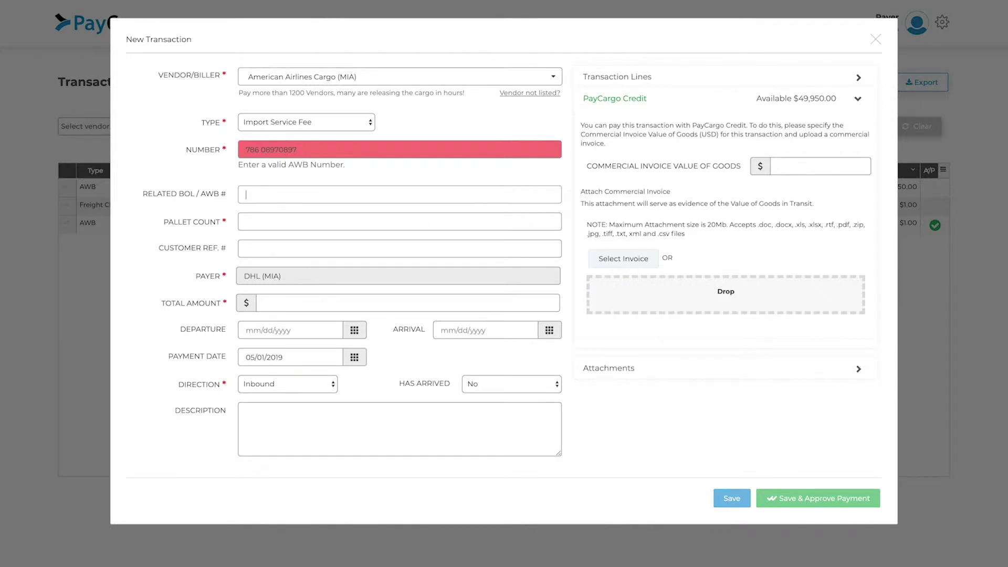
pyautogui.hotkey('shift', 'Tab')
pyautogui.press('End')
pyautogui.press('BackSpace')
pyautogui.write('4')
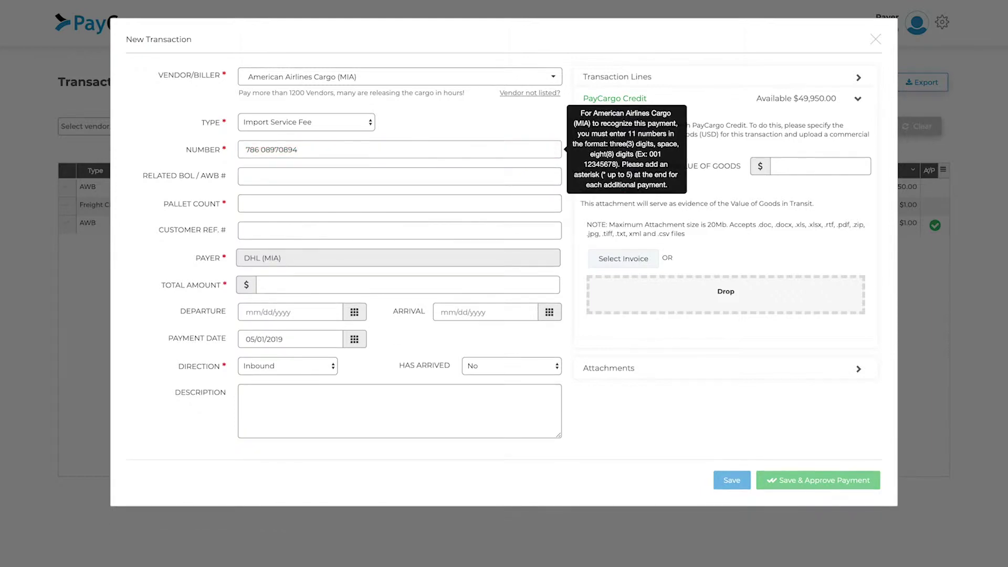
# Set the pallet count to 4 and the total amount to 50
pyautogui.click(273, 209)
pyautogui.write('4')
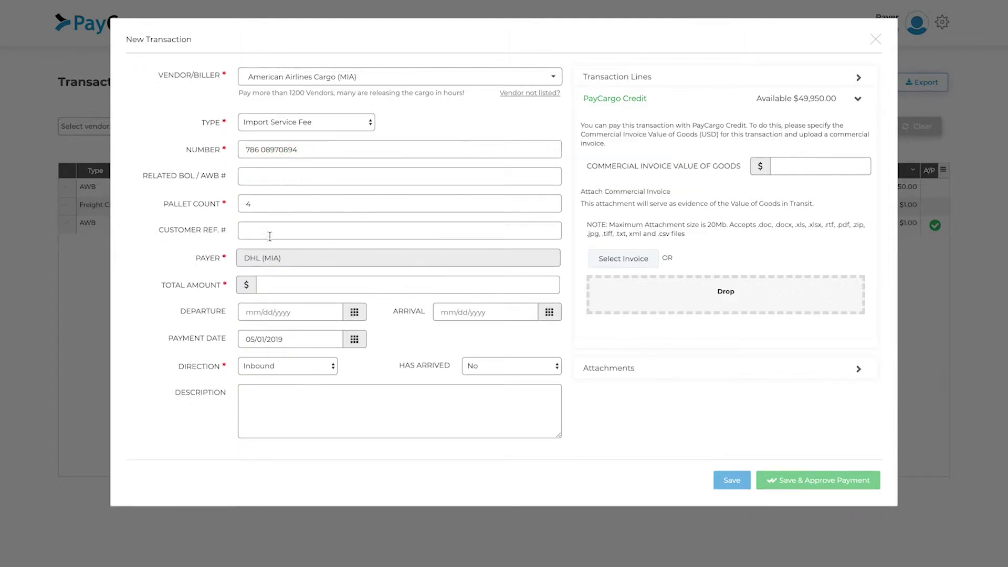
pyautogui.click(274, 287)
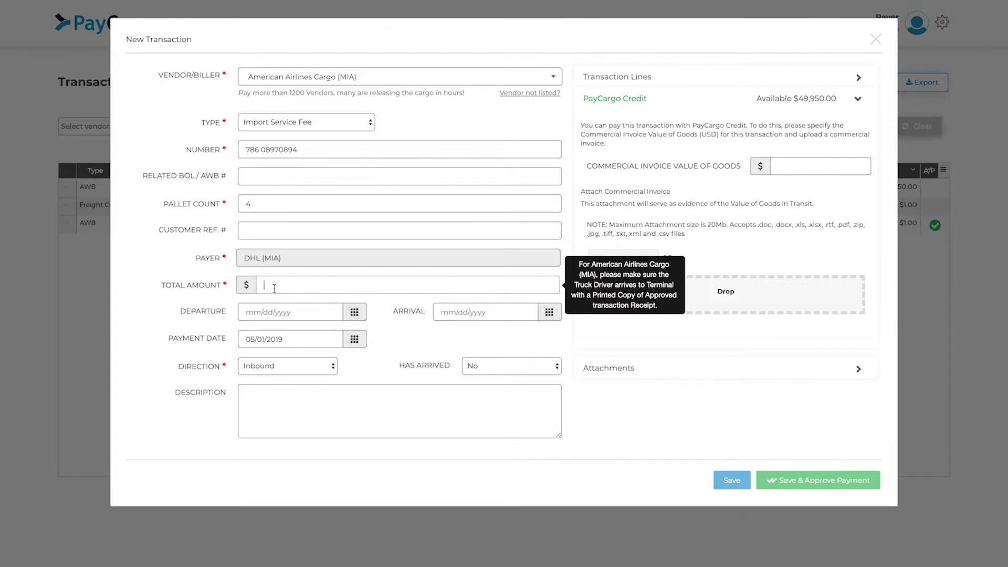
pyautogui.write('50')
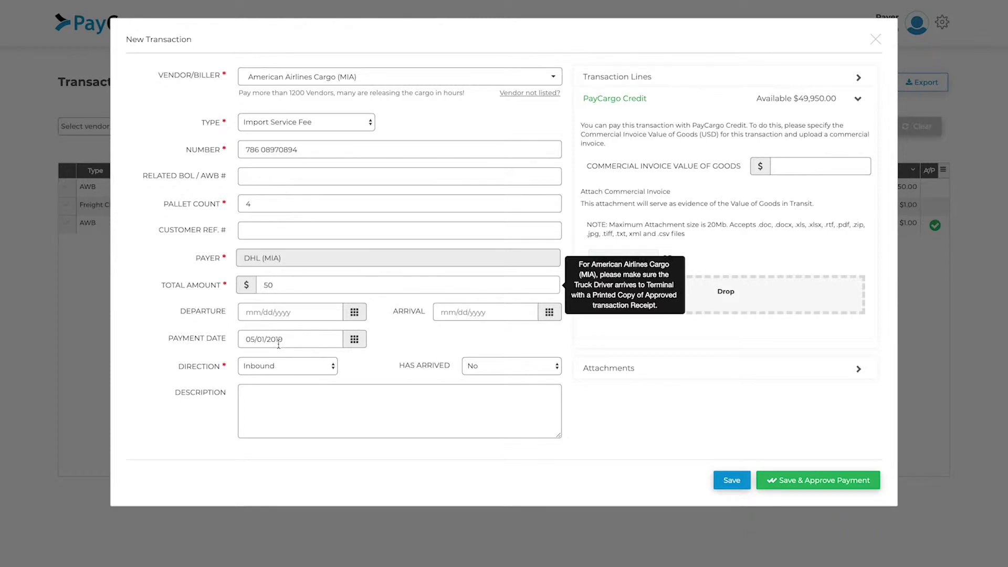
pyautogui.click(278, 342)
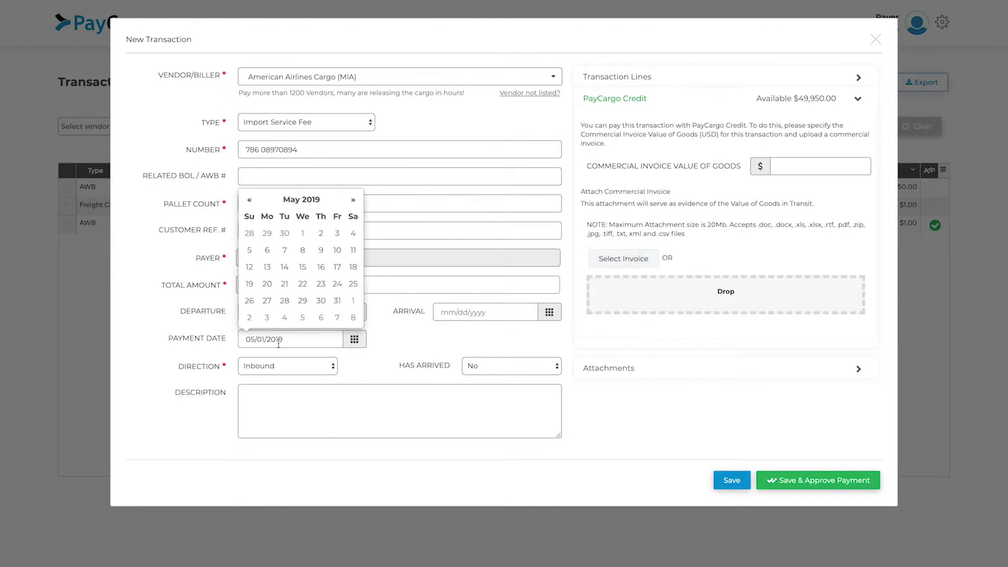
# Set payment date 05/03/2019, then expand the transaction lines and attachments sections
pyautogui.click(337, 233)
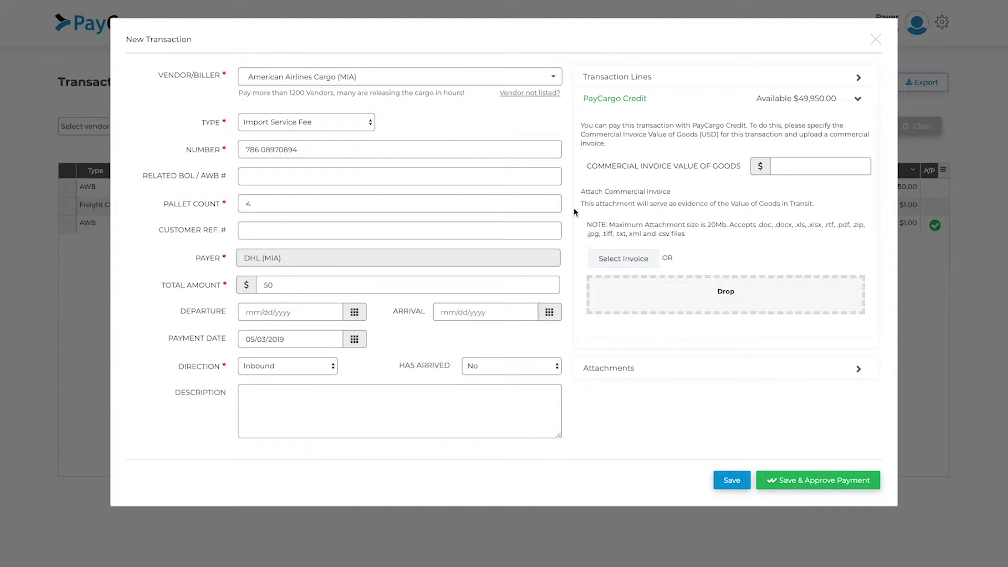
pyautogui.click(647, 81)
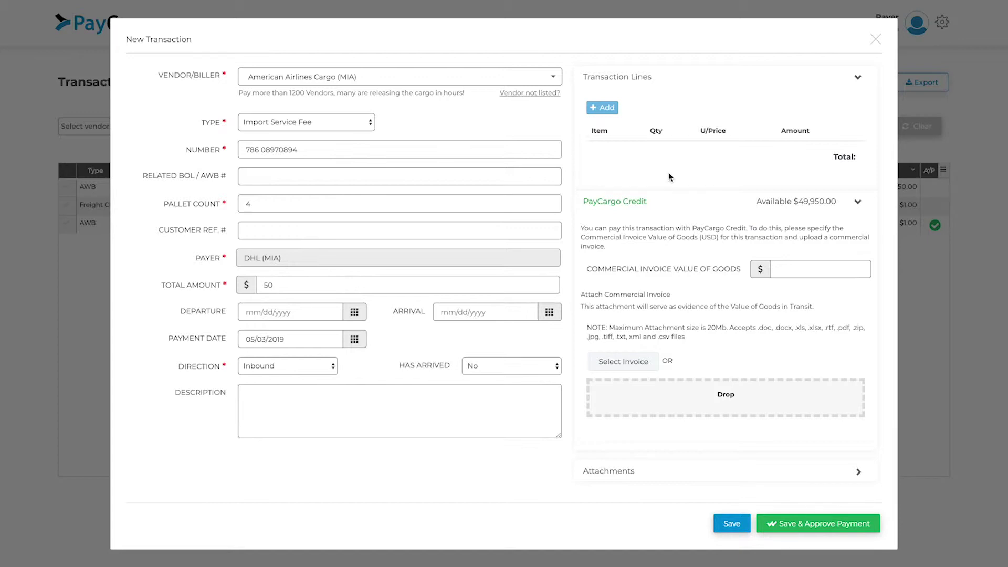
pyautogui.moveTo(781, 270)
pyautogui.click(609, 471)
# Review the attachment note's 20Mb limit and accepted file types, then save the transaction
pyautogui.scroll(-2, 612, 451)
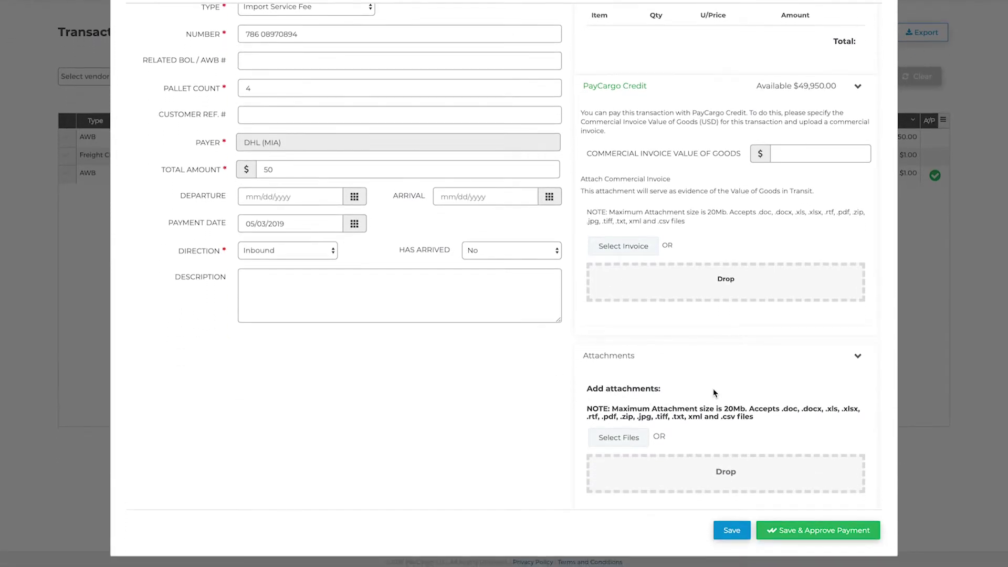
pyautogui.doubleClick(734, 409)
pyautogui.click(782, 410)
pyautogui.moveTo(782, 409); pyautogui.dragTo(733, 418)
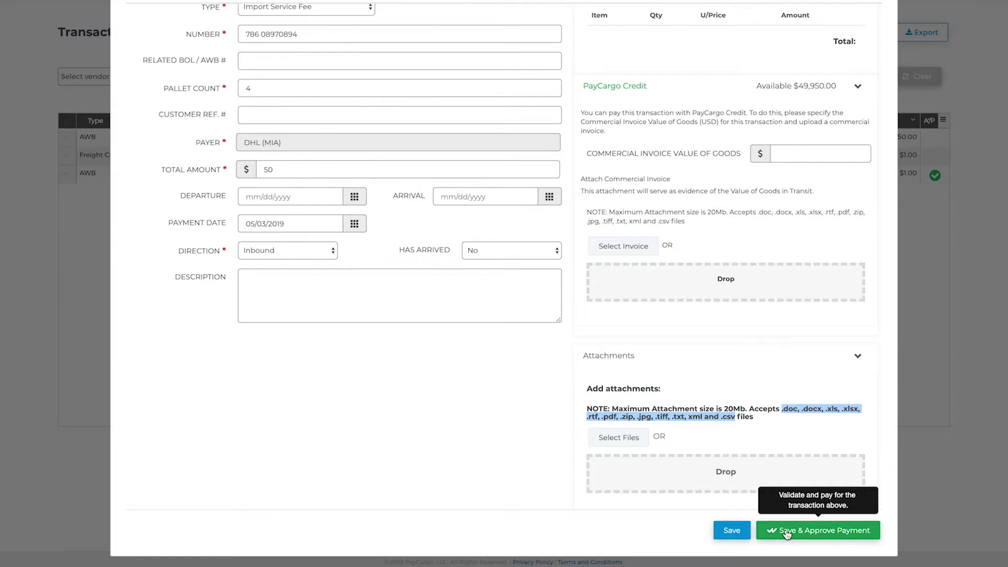
pyautogui.click(731, 530)
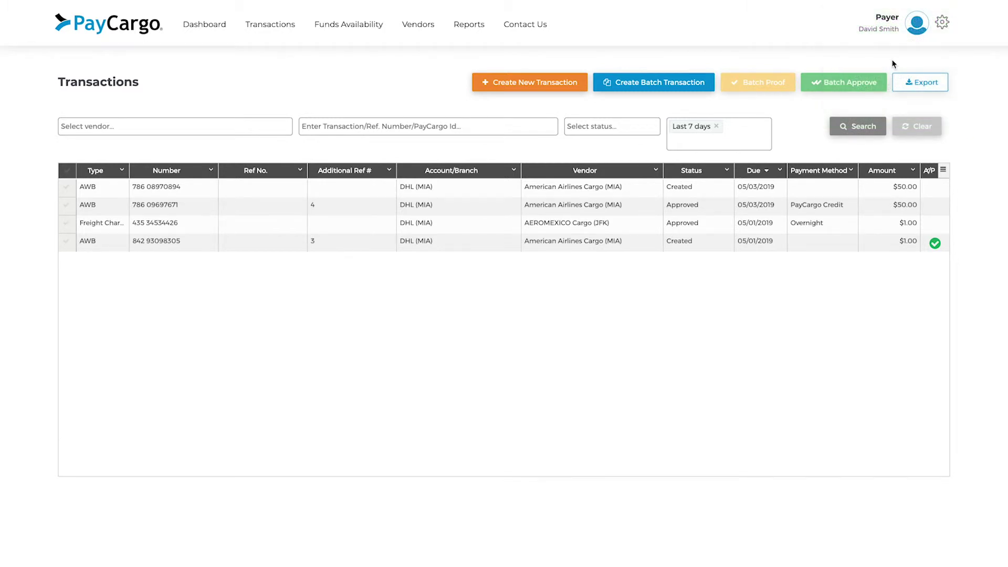
pyautogui.doubleClick(622, 184)
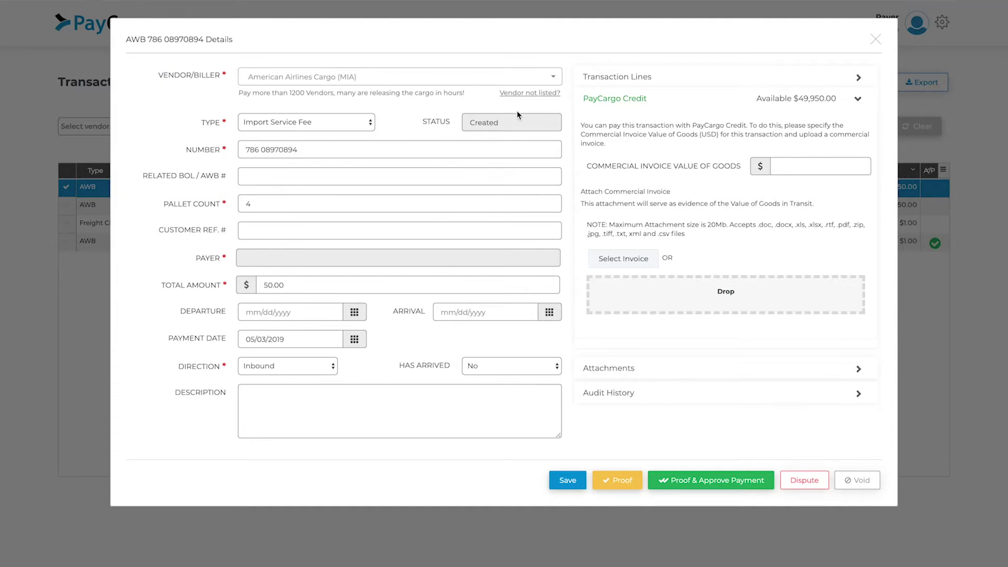
pyautogui.click(620, 484)
pyautogui.click(725, 481)
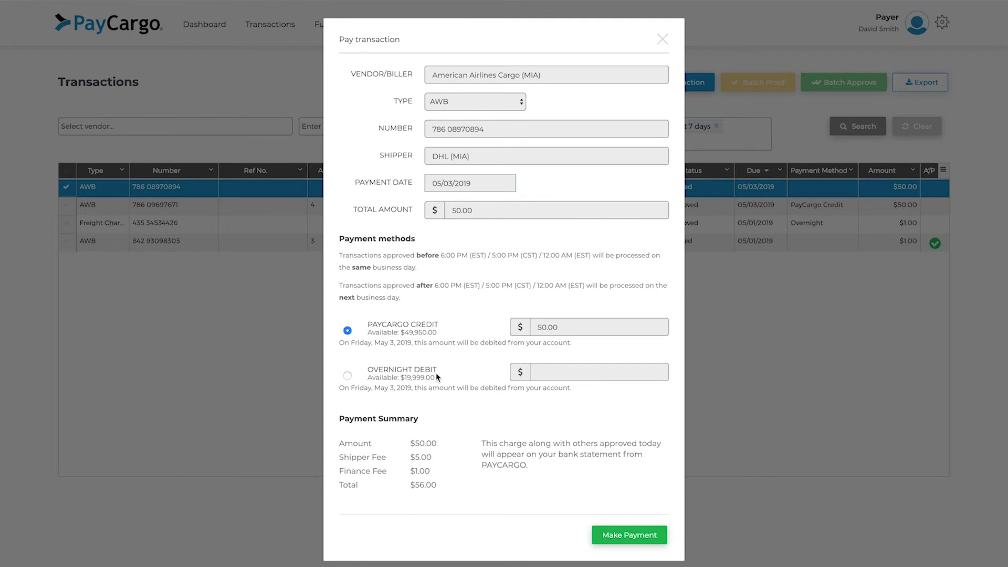
pyautogui.click(608, 535)
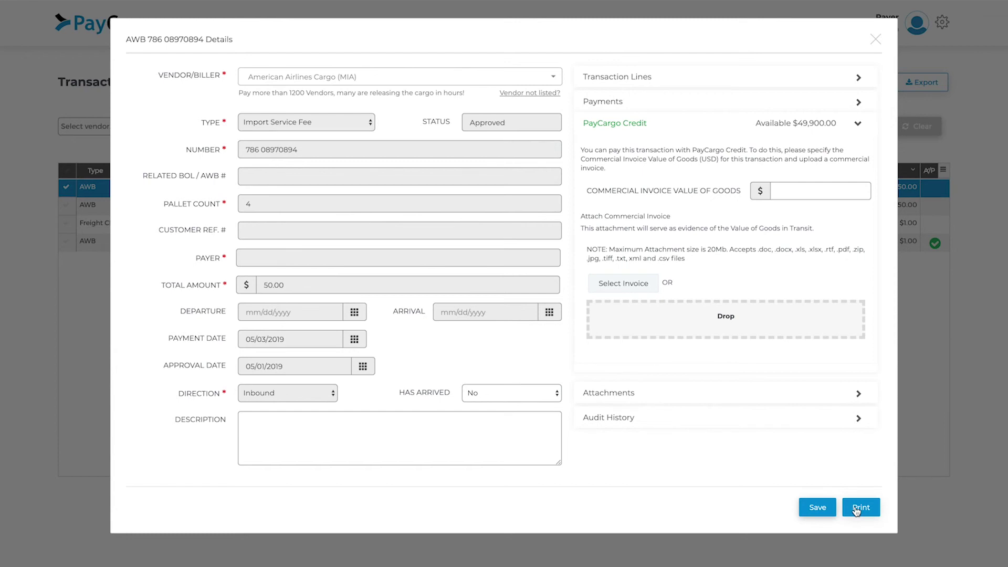
pyautogui.click(875, 39)
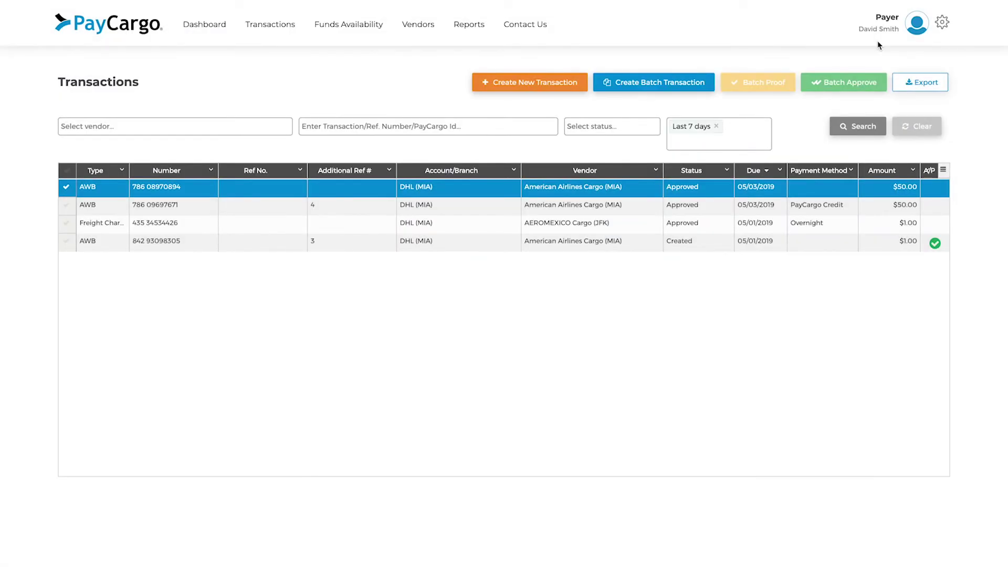